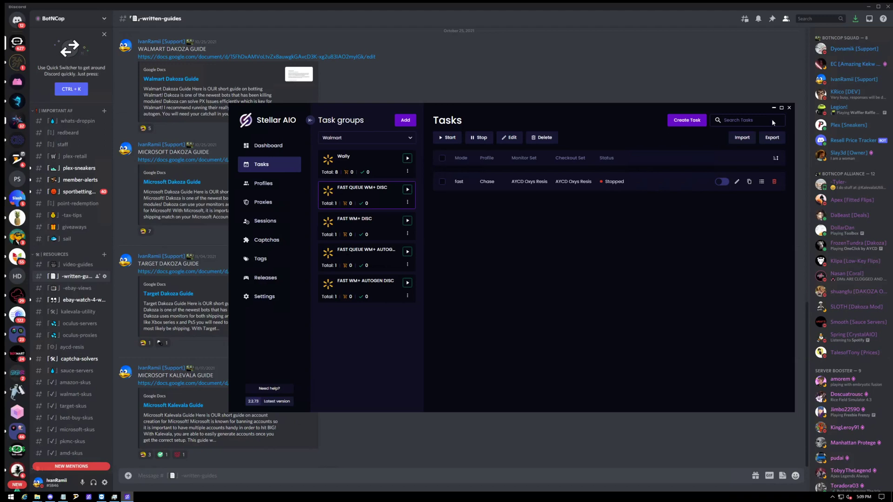
Maximize Stellar AIO and list the saved Walmart accounts under Sessions > Accounts
{"action": "left_click", "coordinate": [782, 109]}
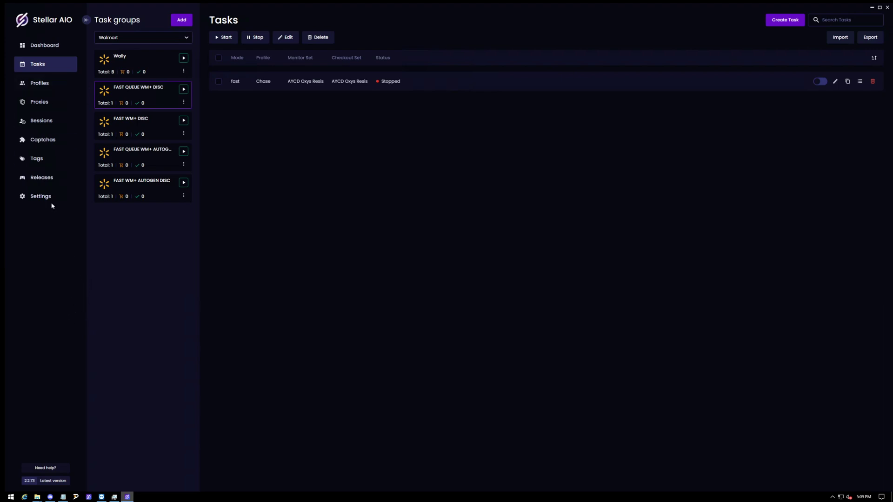
{"action": "left_click", "coordinate": [46, 126]}
{"action": "left_click", "coordinate": [150, 40]}
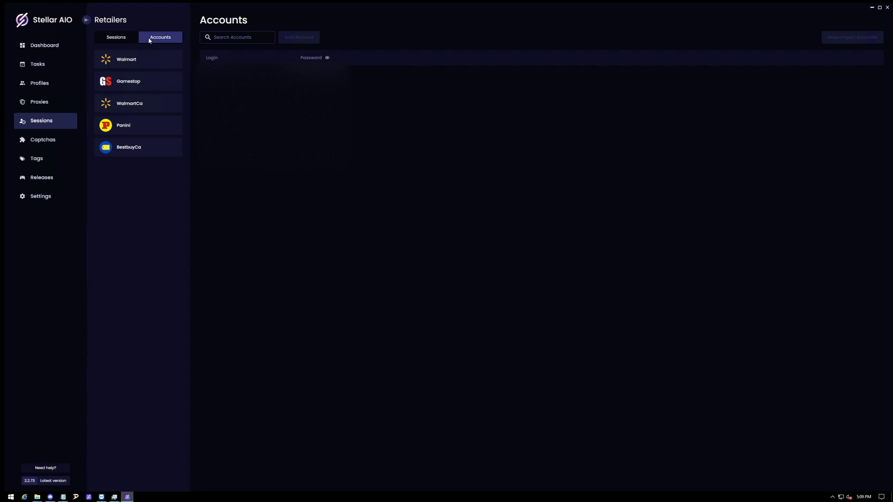
{"action": "left_click", "coordinate": [126, 64]}
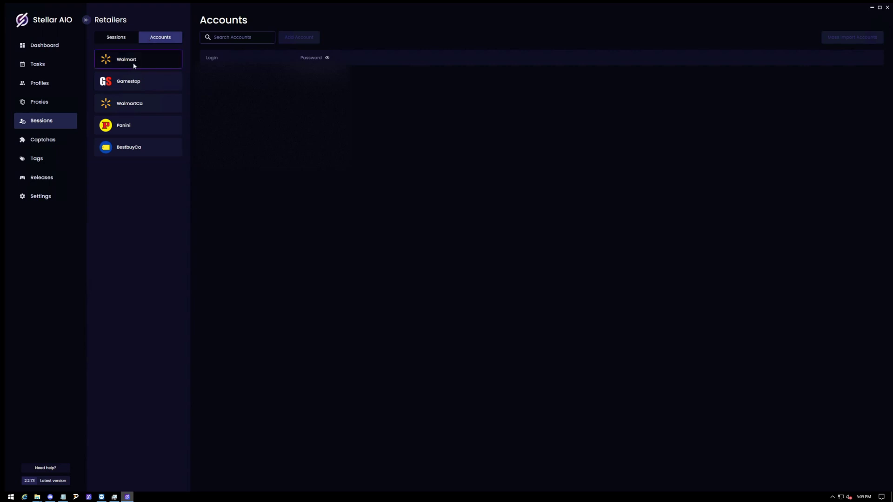
{"action": "left_click", "coordinate": [292, 40]}
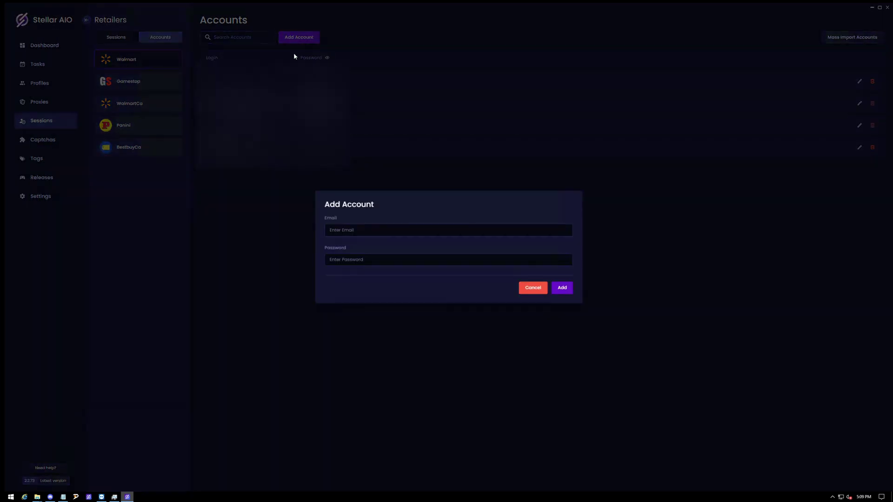
{"action": "left_click", "coordinate": [341, 229]}
Cancel adding the account and filter the Tasks page to Walmart task groups only
{"action": "left_click", "coordinate": [533, 288]}
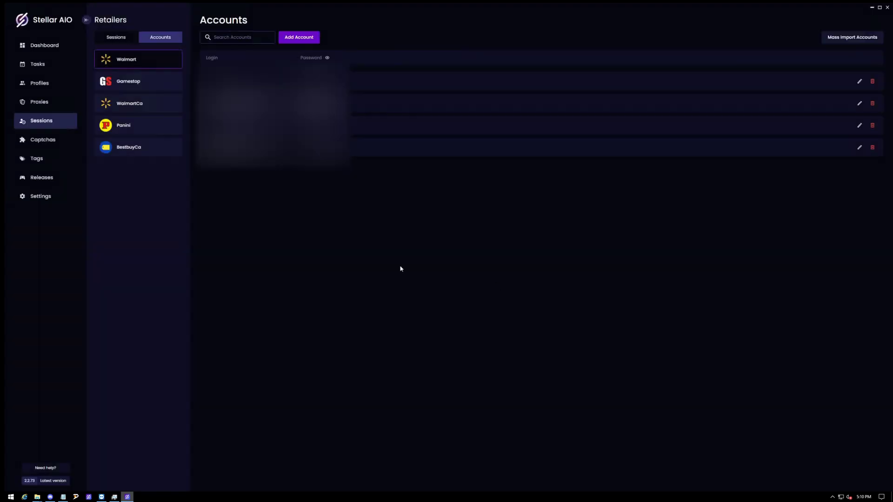
{"action": "left_click", "coordinate": [34, 65]}
{"action": "left_click", "coordinate": [139, 37]}
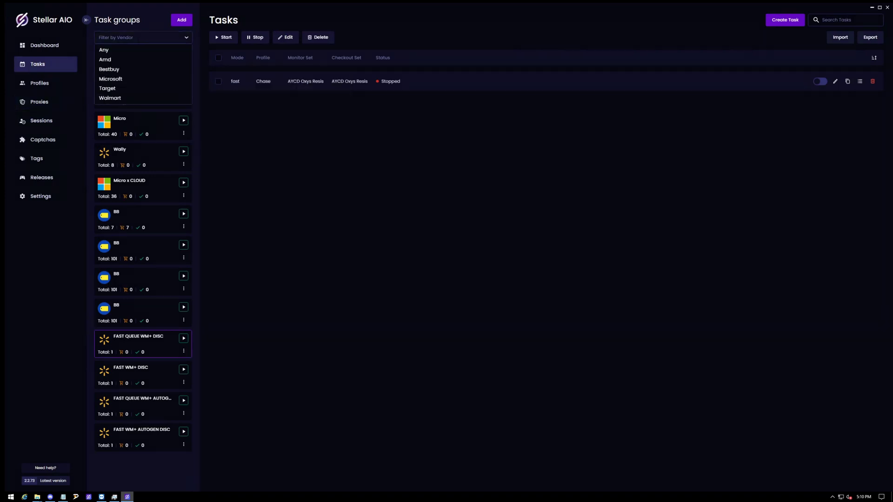
{"action": "left_click", "coordinate": [112, 98]}
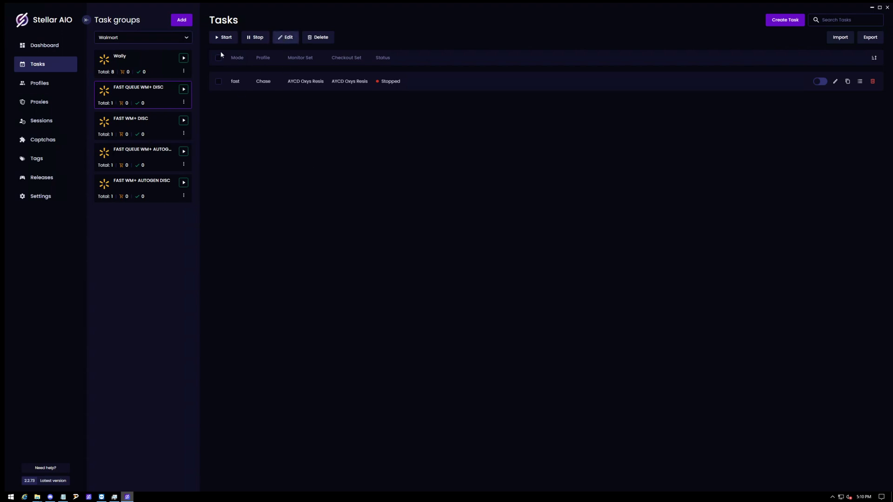
Begin a new task and choose fast as its mode
{"action": "left_click", "coordinate": [785, 19]}
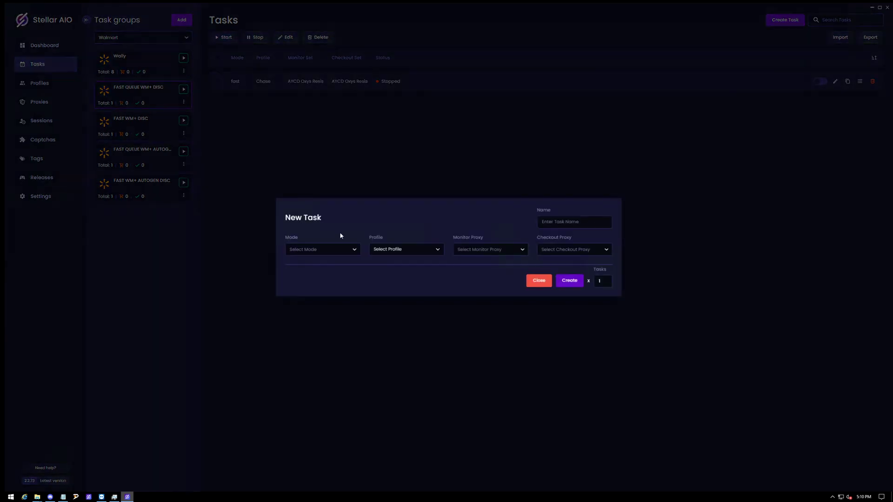
{"action": "left_click", "coordinate": [323, 249]}
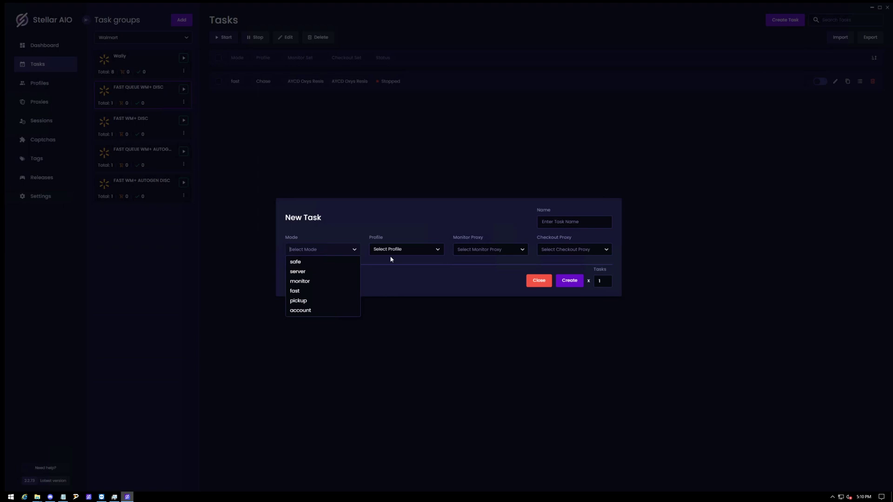
{"action": "left_click", "coordinate": [295, 291]}
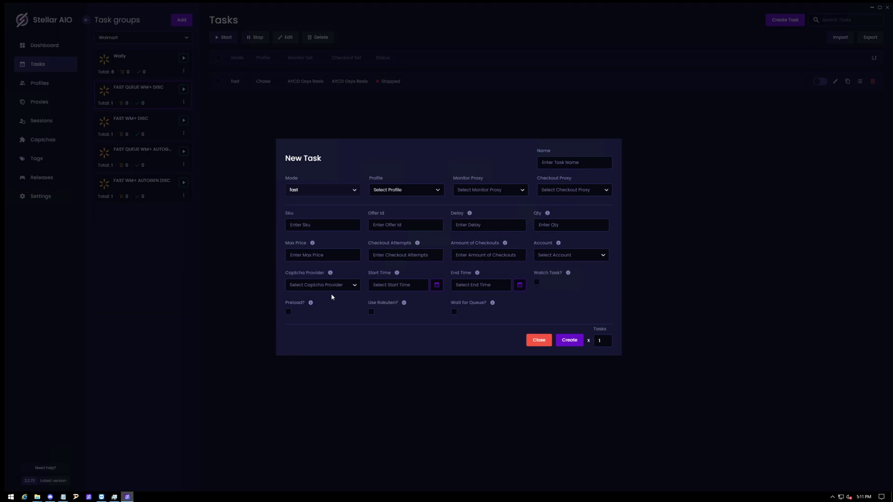
Assign the Slash 3 profile from the Slash BB group to the new task
{"action": "left_click", "coordinate": [394, 194]}
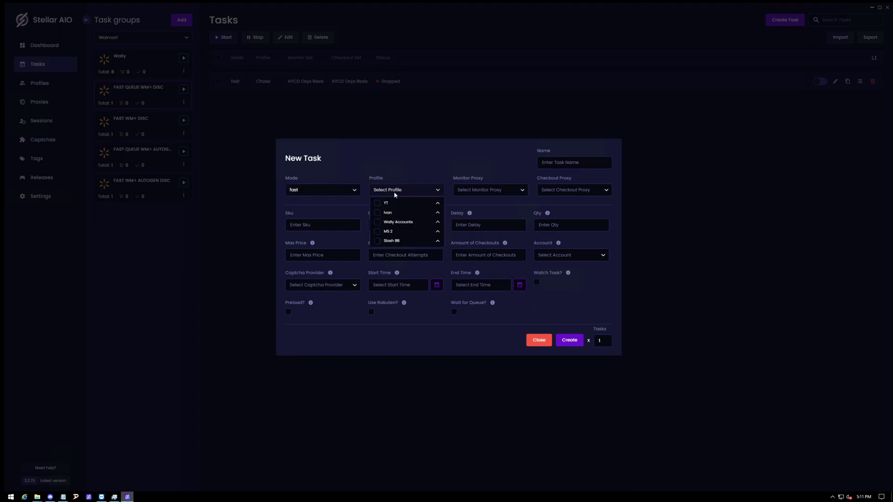
{"action": "left_click", "coordinate": [393, 242]}
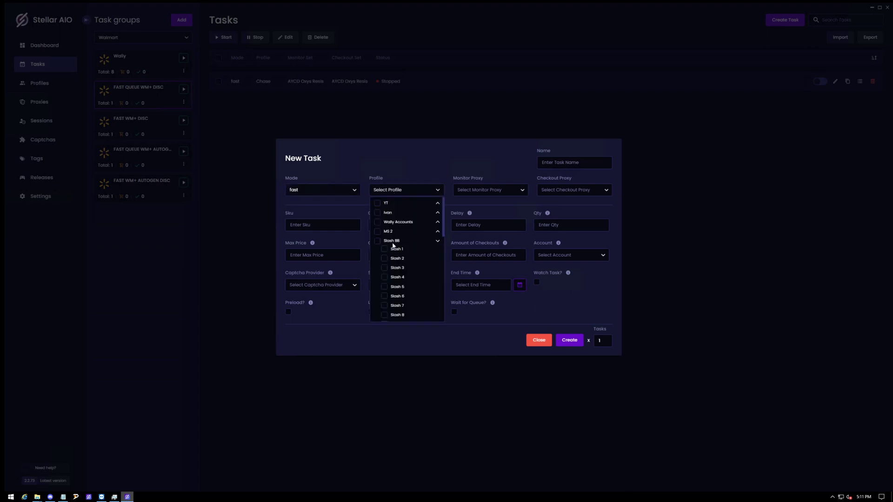
{"action": "left_click", "coordinate": [393, 269]}
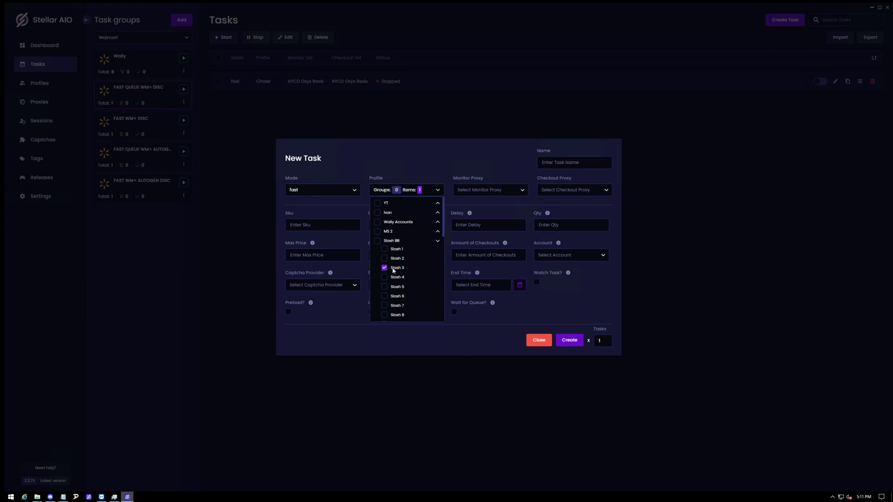
{"action": "left_click", "coordinate": [424, 168]}
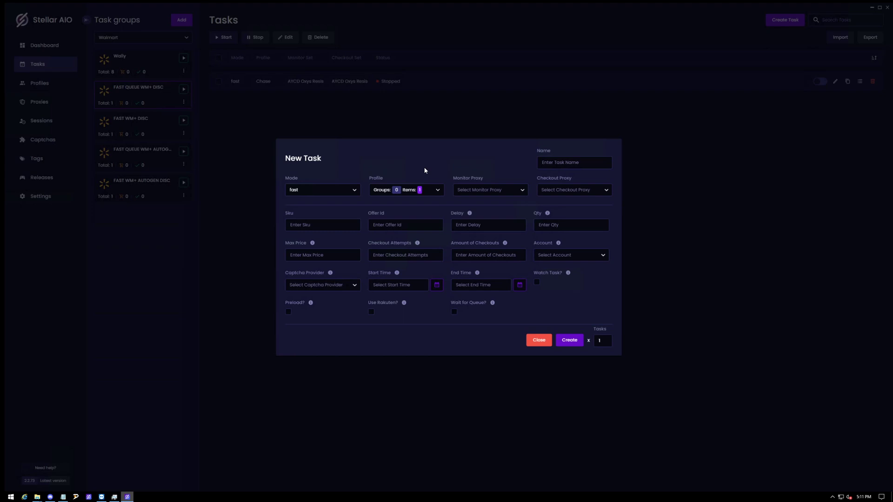
Select AYCD Oxys Resis for both the Monitor Proxy and the Checkout Proxy
{"action": "left_click", "coordinate": [480, 189]}
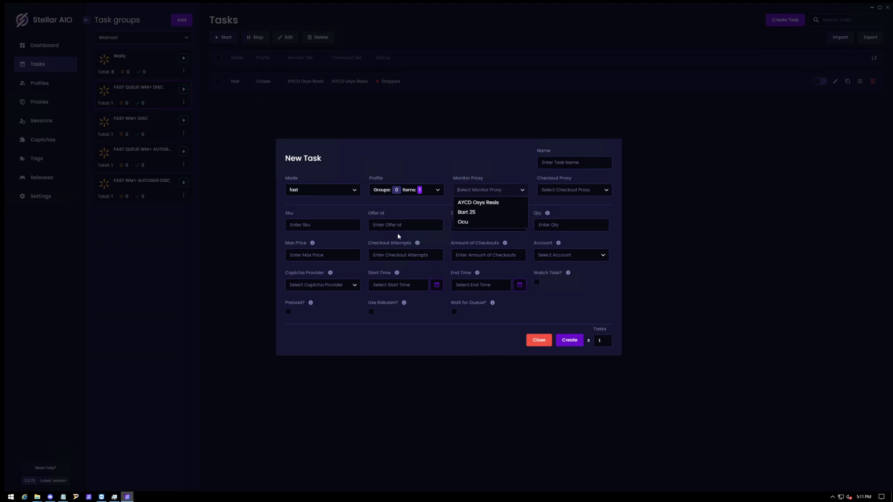
{"action": "left_click", "coordinate": [462, 203]}
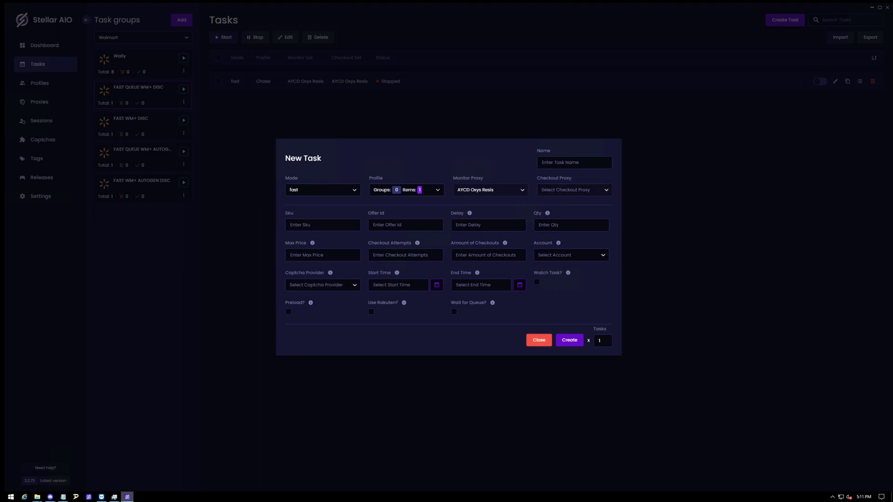
{"action": "left_click", "coordinate": [573, 190]}
{"action": "left_click", "coordinate": [561, 200]}
Paste SKU 165545420, then enter delay 5000, quantity 1 and max price 650
{"action": "left_click", "coordinate": [322, 225]}
{"action": "type", "text": "165545420"}
{"action": "key", "text": "ctrl+v"}
{"action": "left_click", "coordinate": [488, 224]}
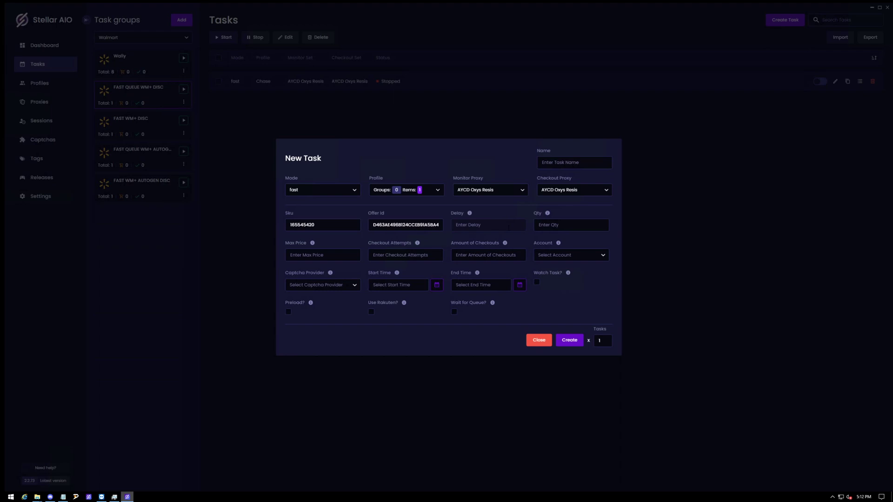
{"action": "type", "text": "50"}
{"action": "key", "text": "BackSpace"}
{"action": "key", "text": "BackSpace"}
{"action": "type", "text": "50001"}
{"action": "type", "text": "650"}
Use the profile's own account, set captcha to twocaptcha, and enable Wait for Queue
{"action": "left_click", "coordinate": [557, 251]}
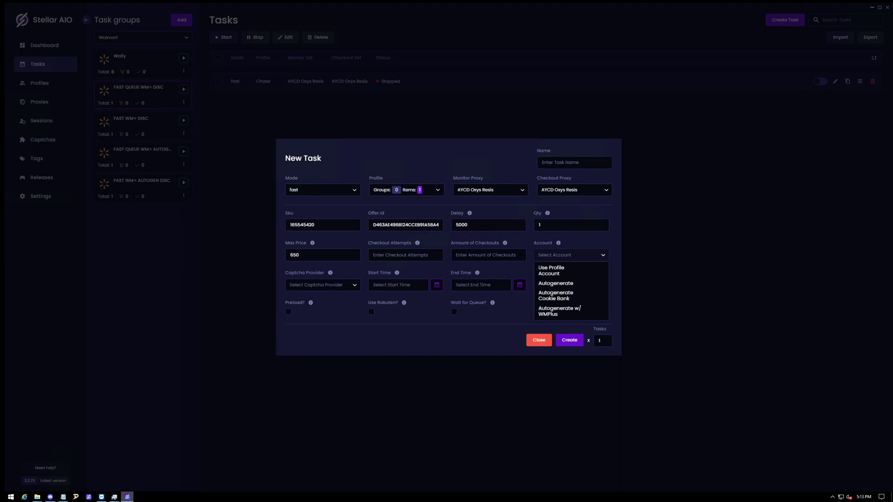
{"action": "left_click", "coordinate": [561, 274]}
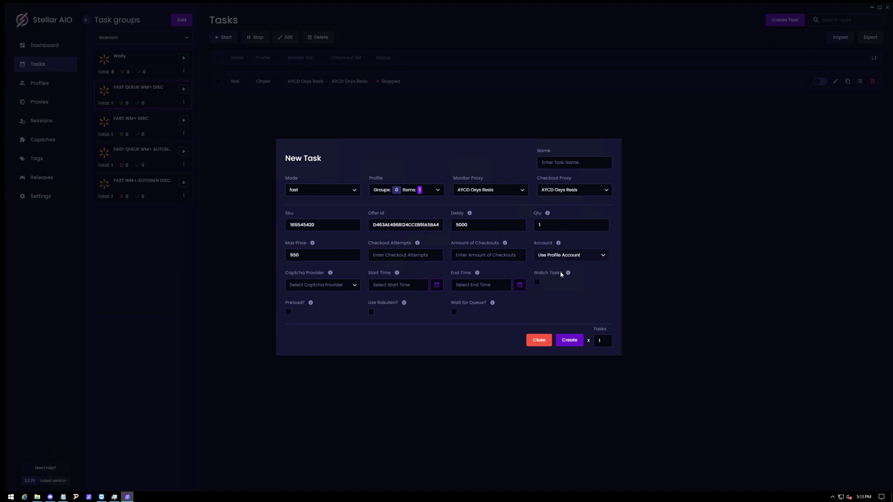
{"action": "left_click", "coordinate": [356, 289]}
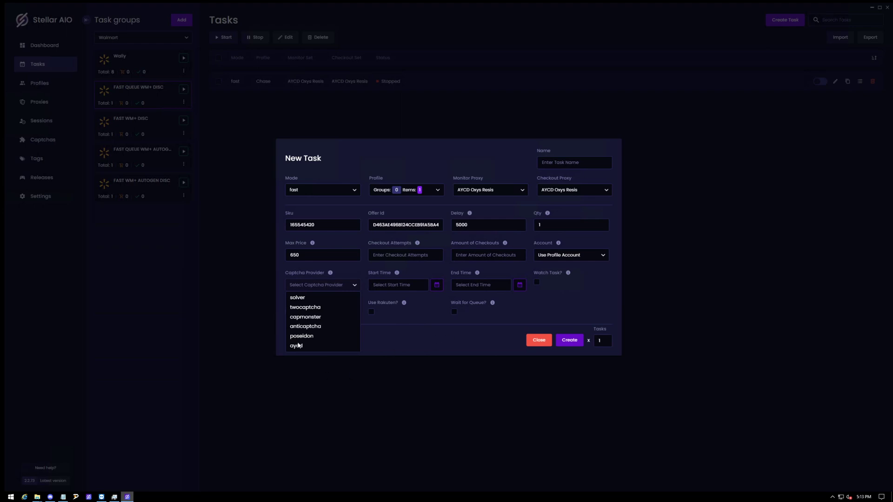
{"action": "left_click", "coordinate": [301, 309]}
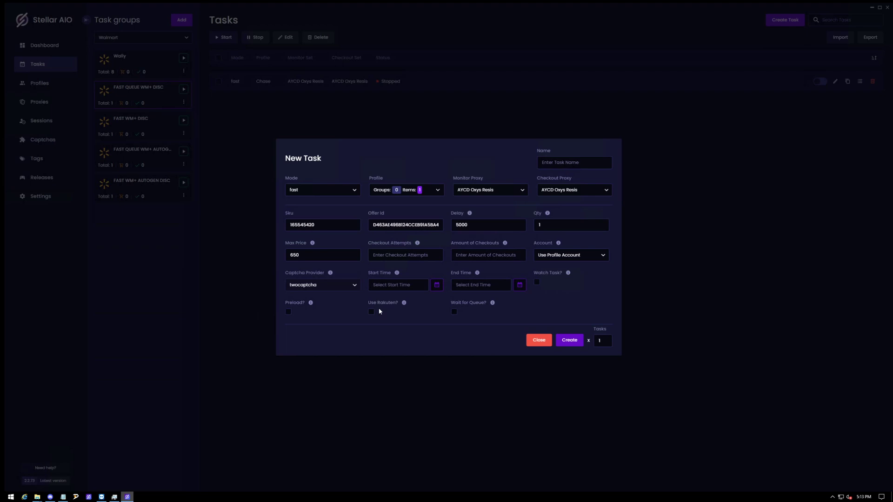
{"action": "left_click", "coordinate": [454, 312]}
Create the fast task, close the form, and start the new Slash 3 task
{"action": "left_click", "coordinate": [571, 342]}
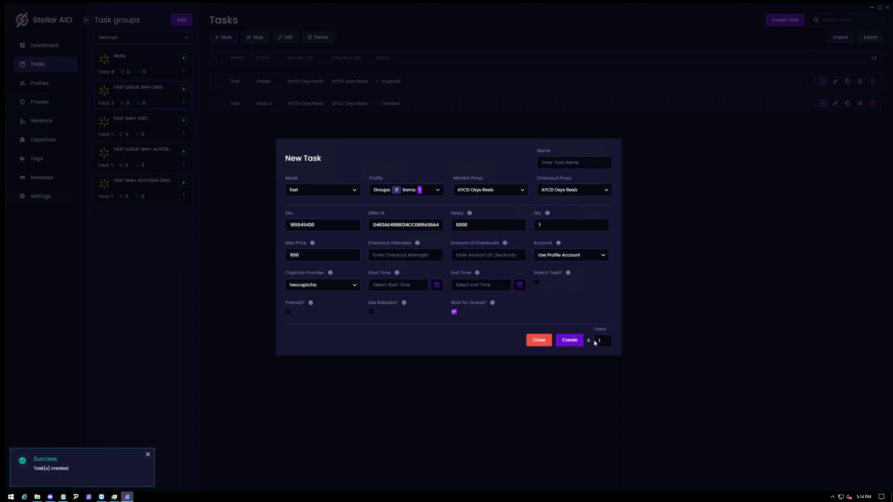
{"action": "left_click", "coordinate": [539, 341]}
{"action": "left_click", "coordinate": [819, 104]}
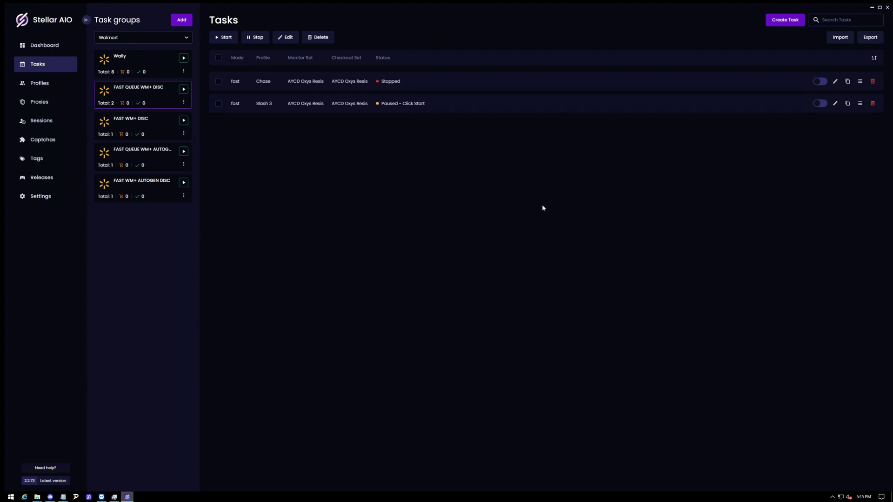
Duplicate the Slash 3 task twice, start and stop one copy, then view FAST WM+ DISC
{"action": "left_click", "coordinate": [848, 104]}
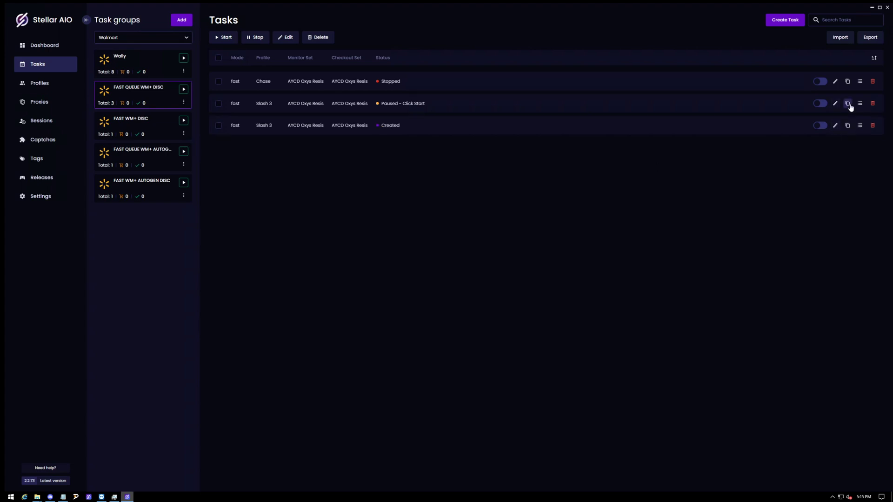
{"action": "left_click", "coordinate": [849, 104]}
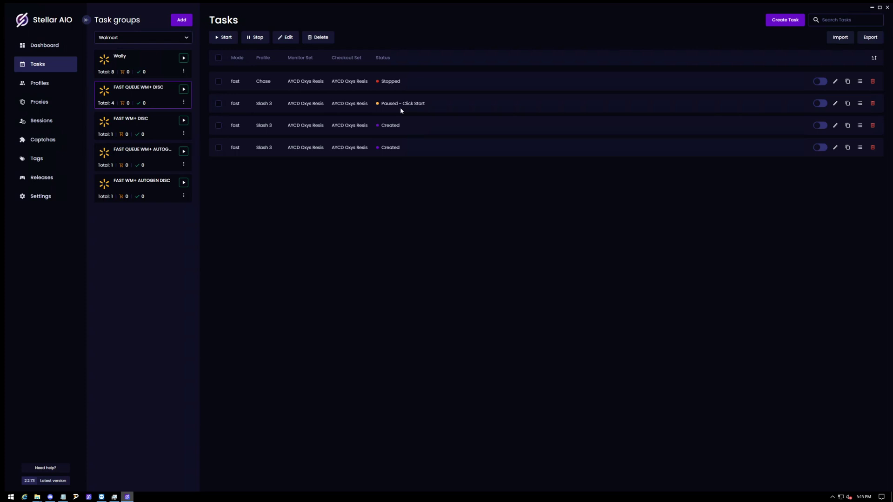
{"action": "left_click", "coordinate": [816, 105]}
{"action": "left_click", "coordinate": [819, 104]}
{"action": "left_click", "coordinate": [140, 133]}
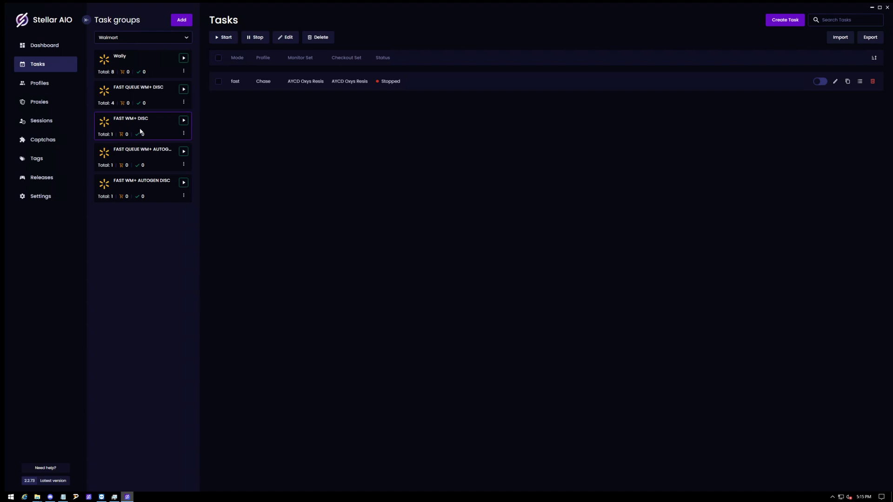
Check the Chase task's settings without changes, then start it until it shows an ATC error
{"action": "left_click", "coordinate": [836, 82]}
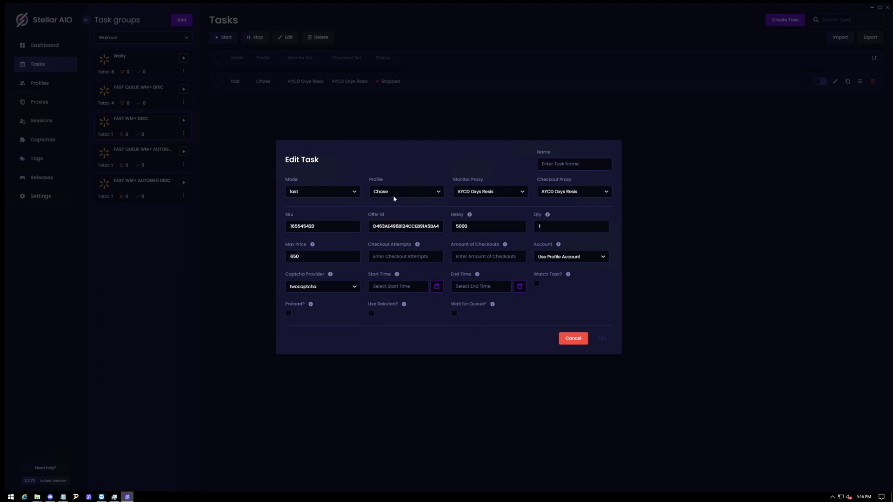
{"action": "left_click", "coordinate": [575, 342]}
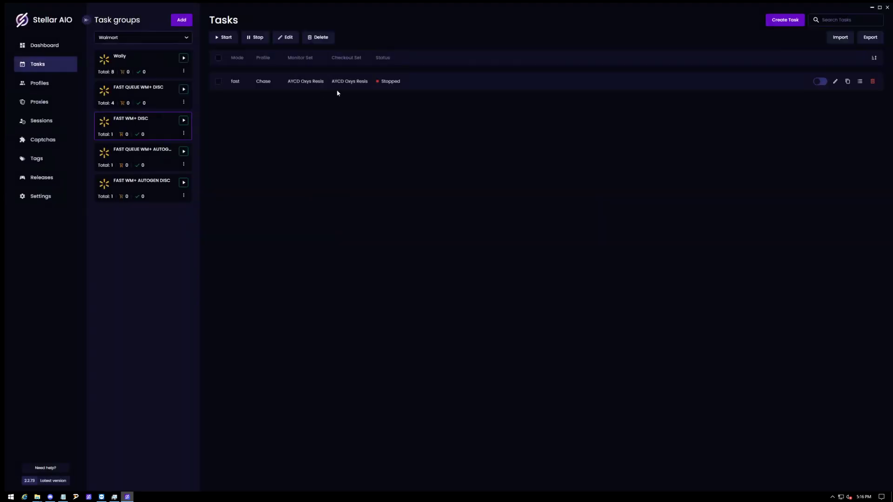
{"action": "left_click", "coordinate": [818, 85]}
{"action": "left_click", "coordinate": [821, 82]}
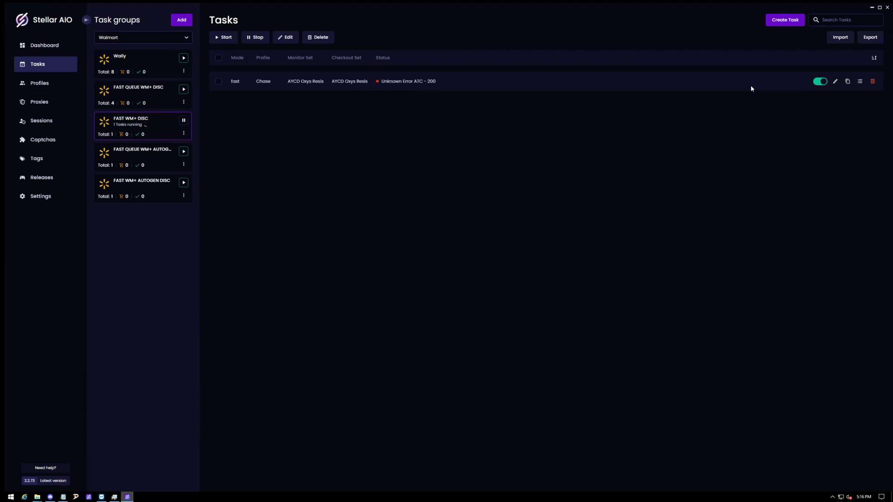
Stop the running Chase task and show the FAST QUEUE WM+ AUTOGEN group's task list
{"action": "left_click", "coordinate": [820, 82]}
{"action": "left_click", "coordinate": [126, 156]}
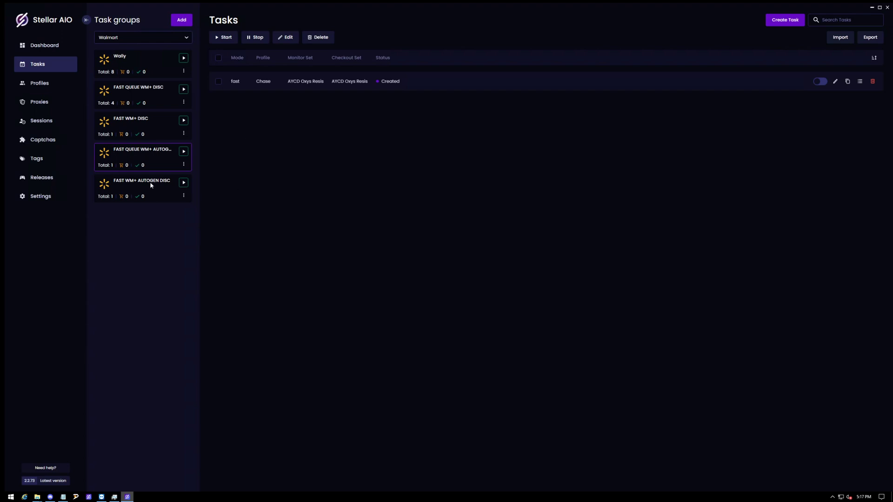
{"action": "left_click", "coordinate": [836, 82]}
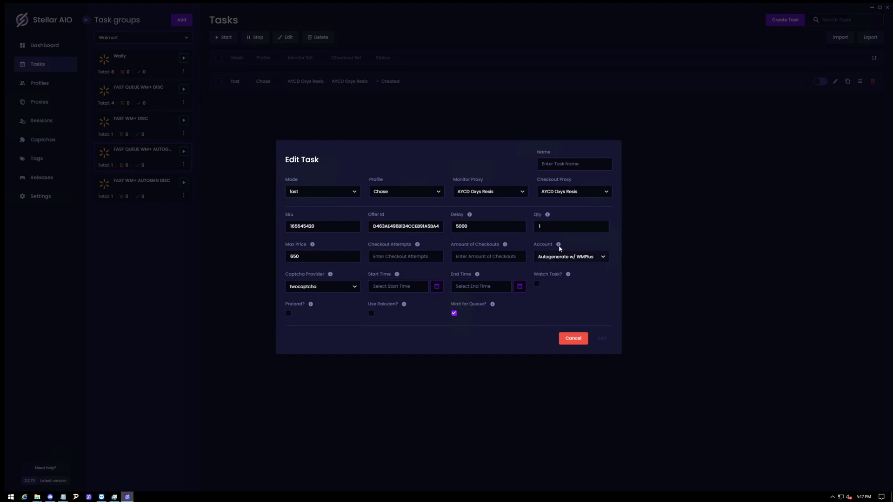
{"action": "left_click", "coordinate": [568, 258]}
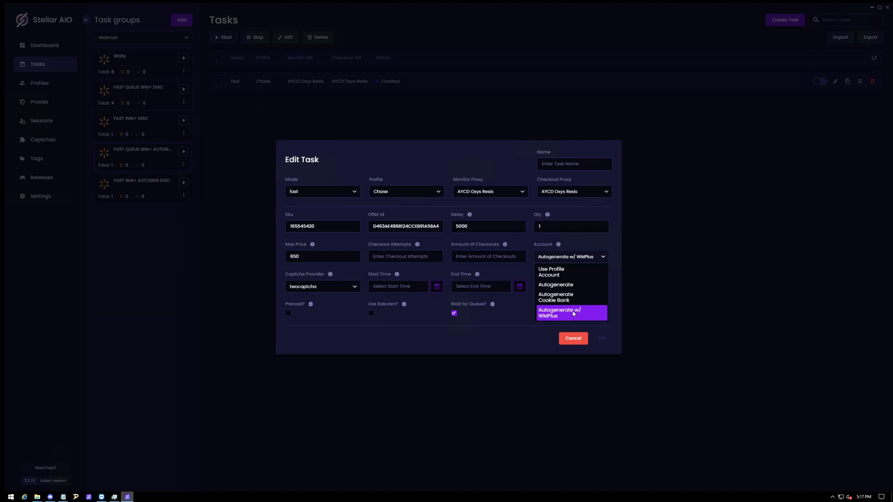
{"action": "left_click", "coordinate": [559, 317]}
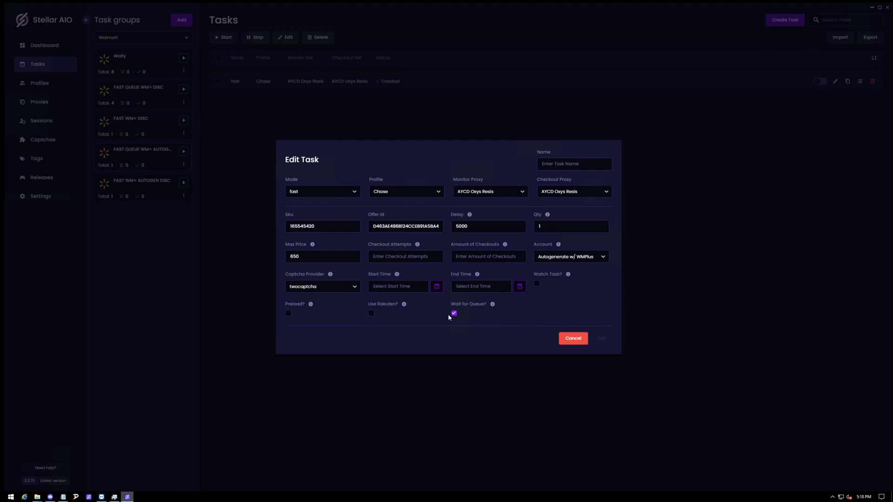
Close the task settings unsaved, test-run and stop the queue autogen task, then show FAST WM+ AUTOGEN DISC
{"action": "left_click", "coordinate": [574, 338]}
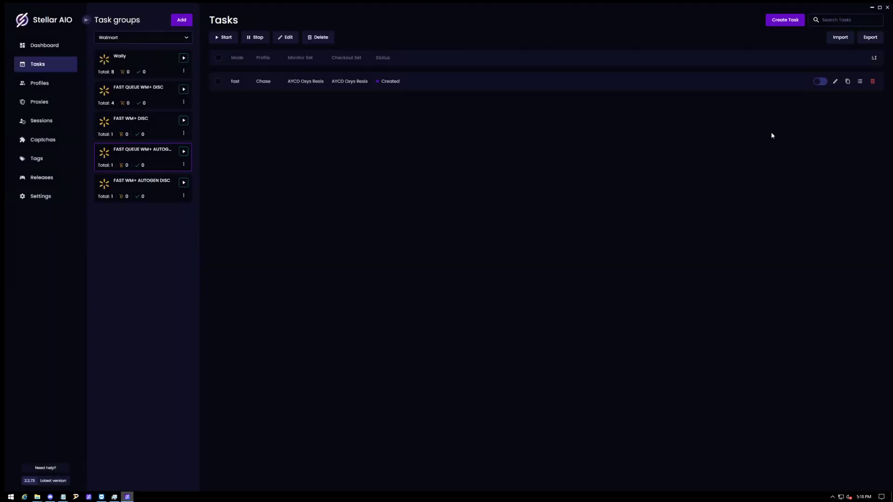
{"action": "left_click", "coordinate": [818, 85]}
{"action": "left_click", "coordinate": [818, 86]}
{"action": "left_click", "coordinate": [147, 199]}
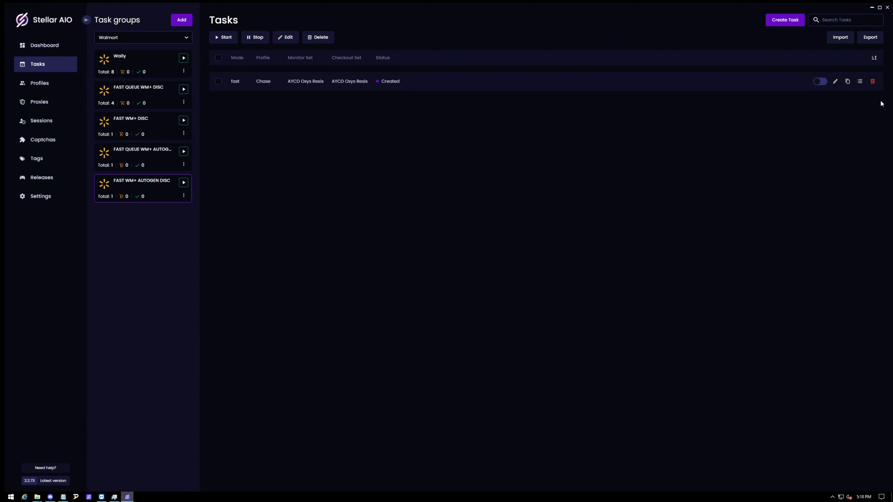
Confirm the AUTOGEN DISC Chase task's account is Autogenerate w/ WMPlus, then cancel the Edit Task dialog
{"action": "left_click", "coordinate": [836, 81]}
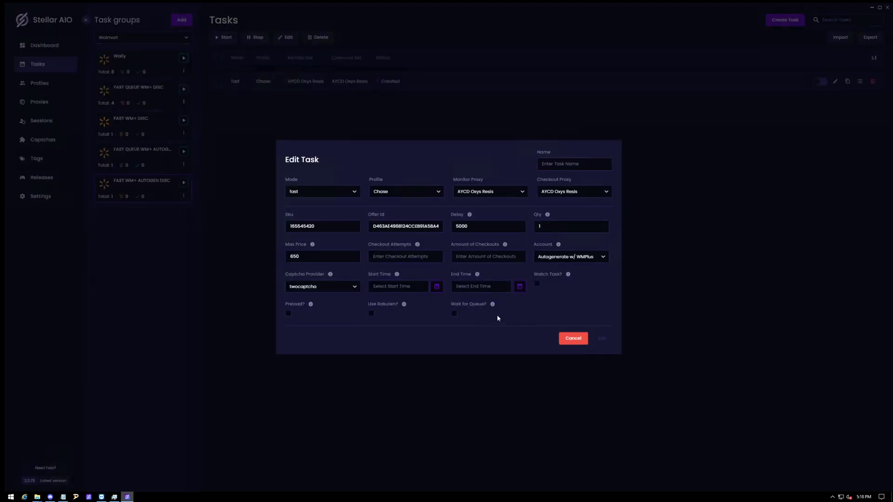
{"action": "left_click", "coordinate": [566, 339]}
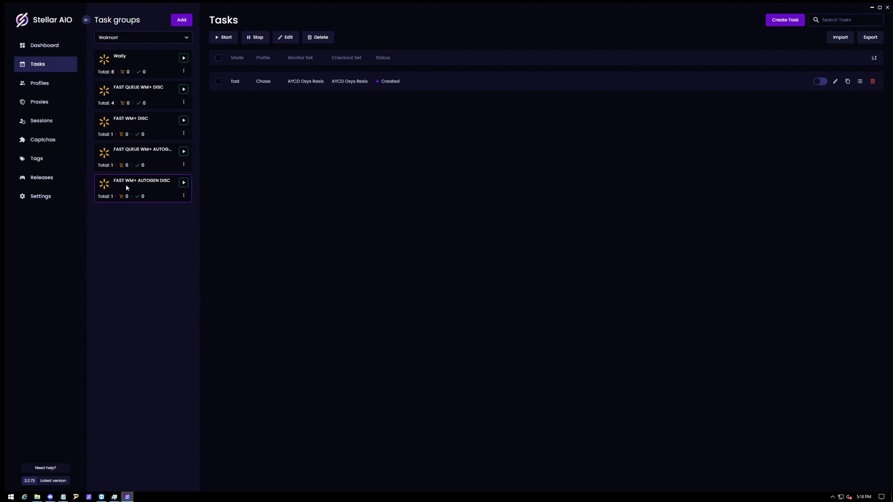
{"action": "left_click", "coordinate": [836, 82]}
{"action": "left_click", "coordinate": [571, 257]}
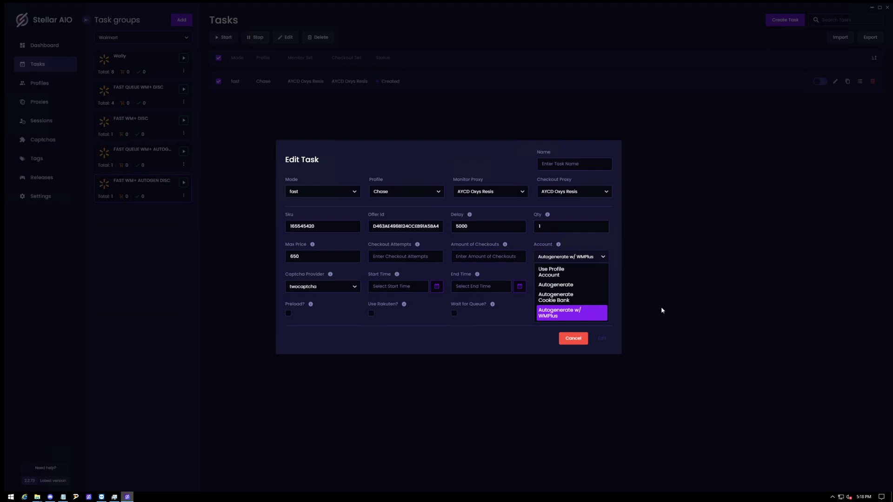
{"action": "left_click", "coordinate": [574, 339]}
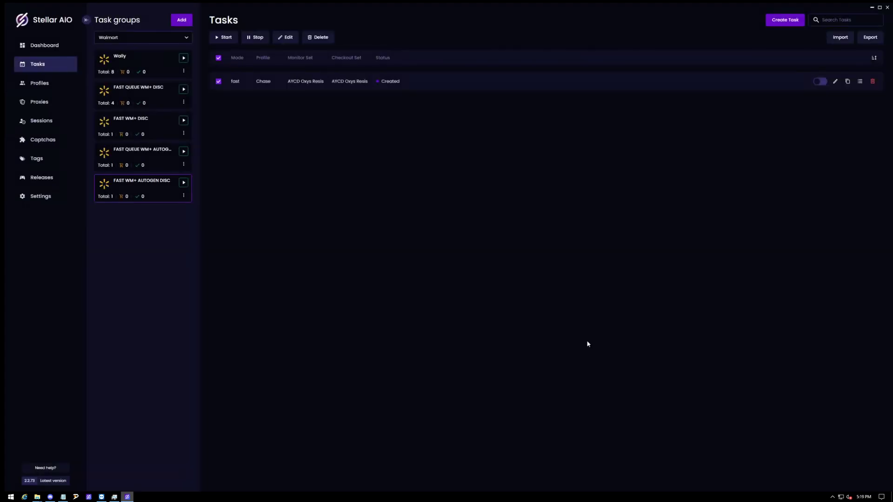